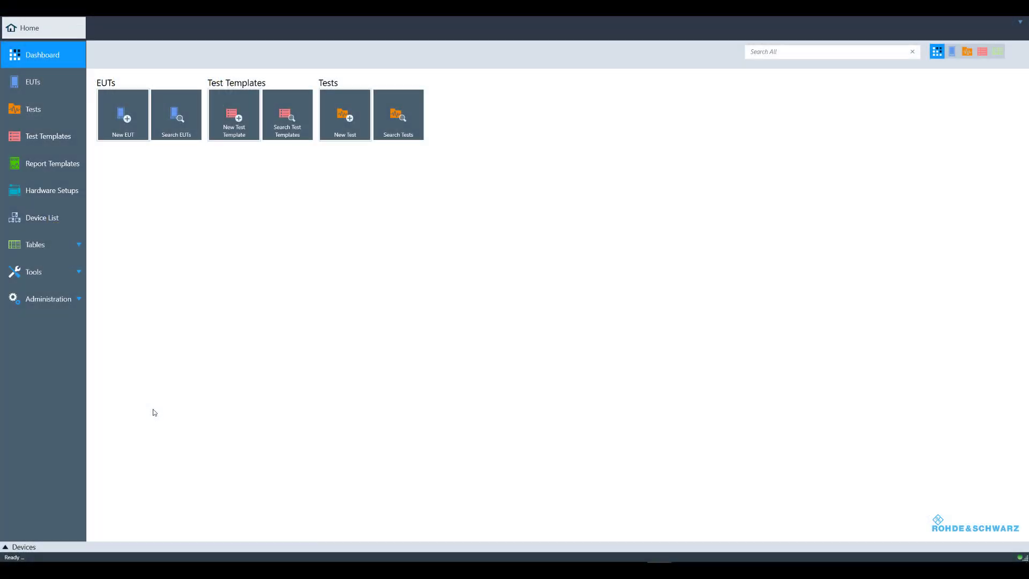
Step: Examine the example data offered by the Configuration Wizard and open the device list
left_click(82, 275)
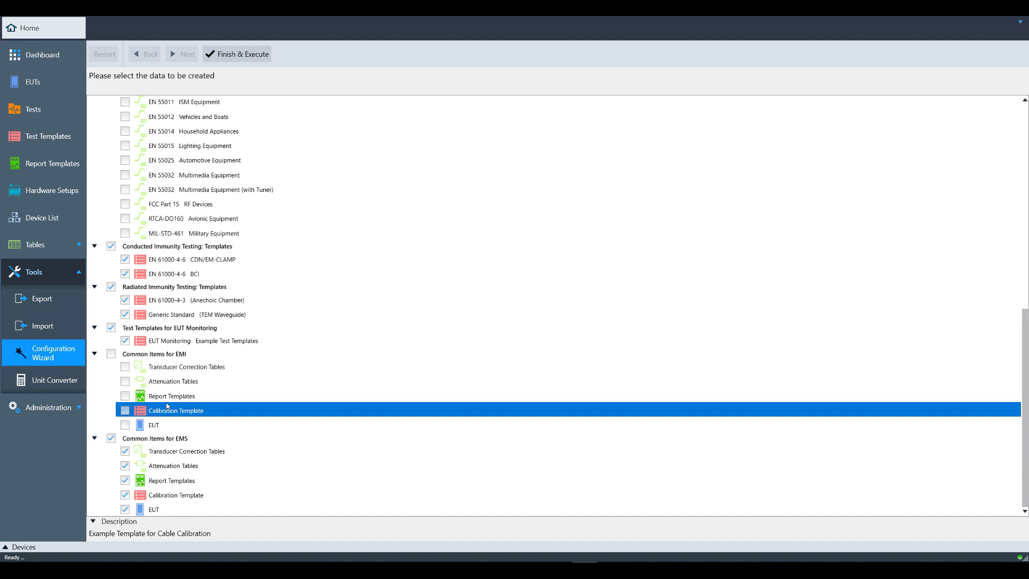
left_click(81, 273)
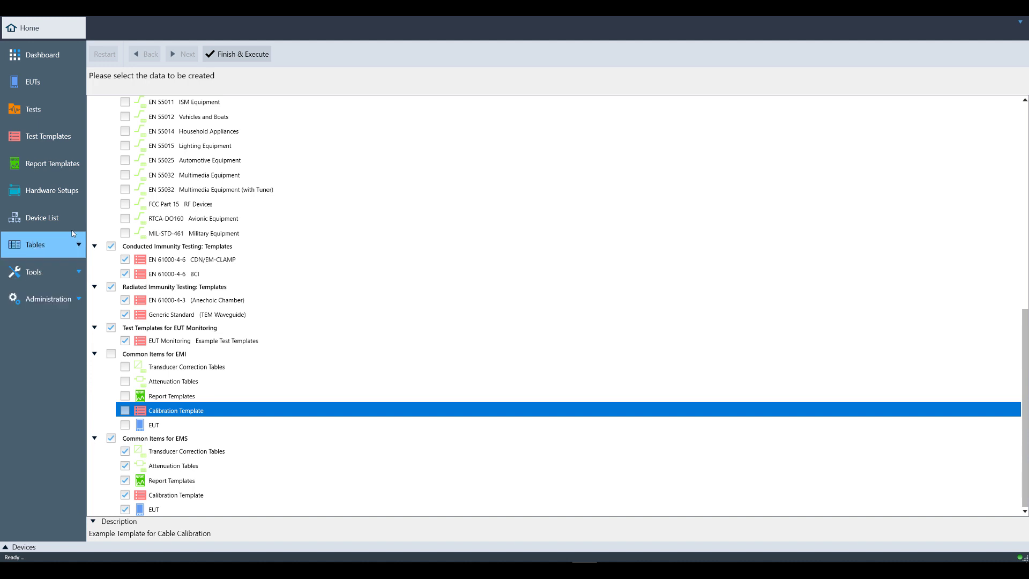
left_click(58, 221)
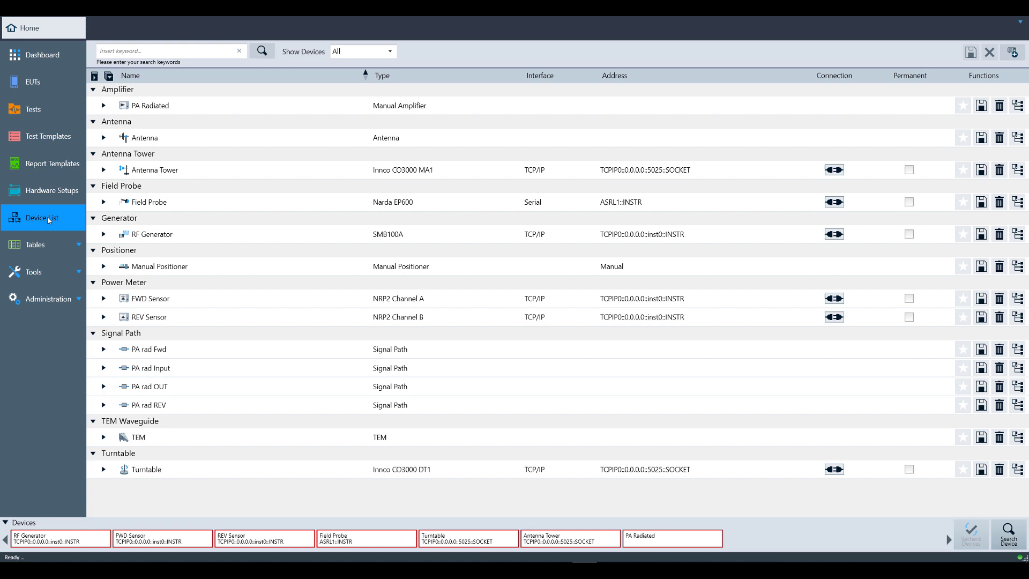
Step: Open the EN 61000-4-3 hardware setup to examine its device and signal path layout
left_click(34, 193)
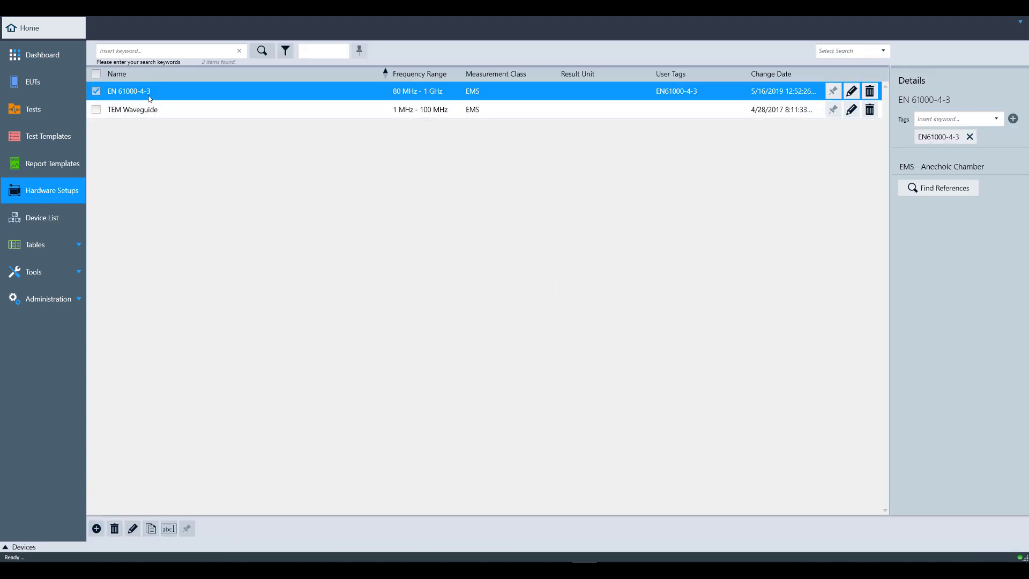
double_click(148, 98)
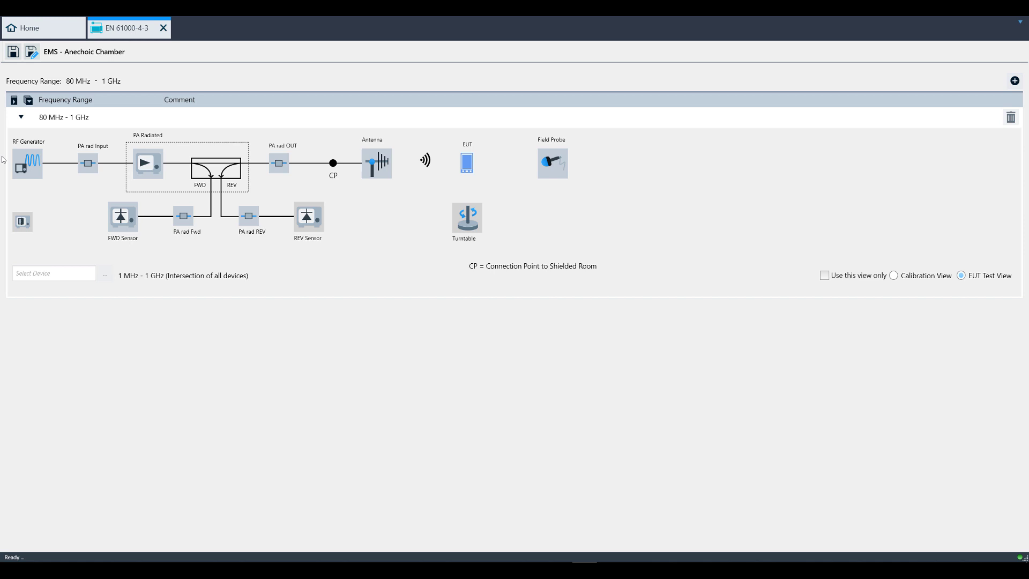
Step: Open the EN 61000-4-3 Field Uniformity 10V/m test template
left_click(65, 30)
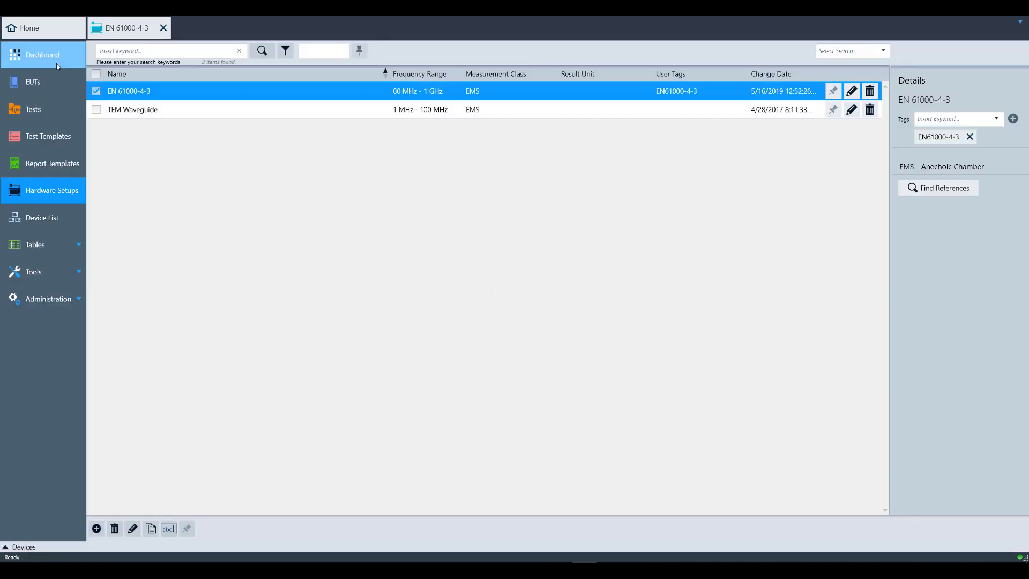
left_click(24, 136)
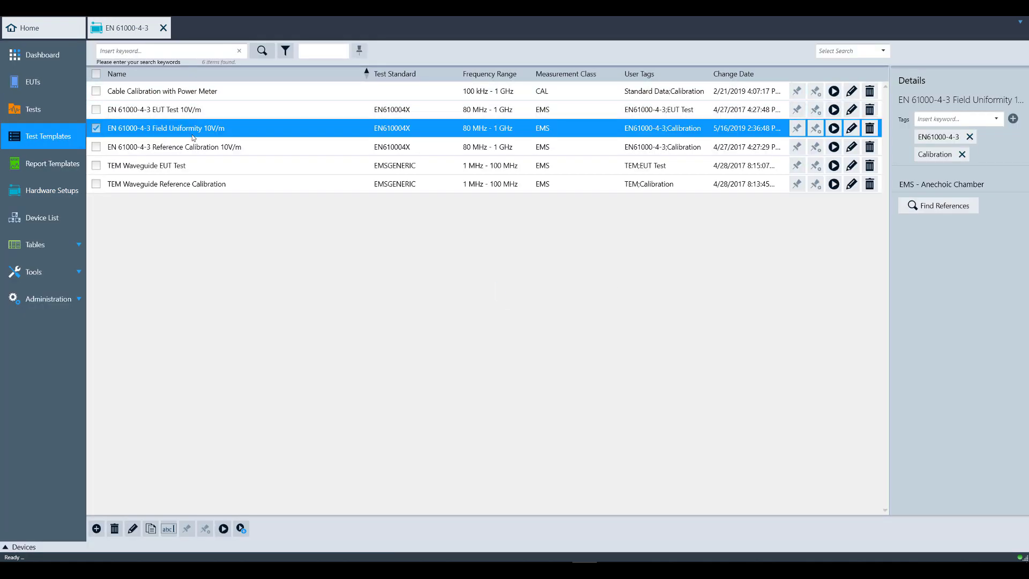
double_click(196, 128)
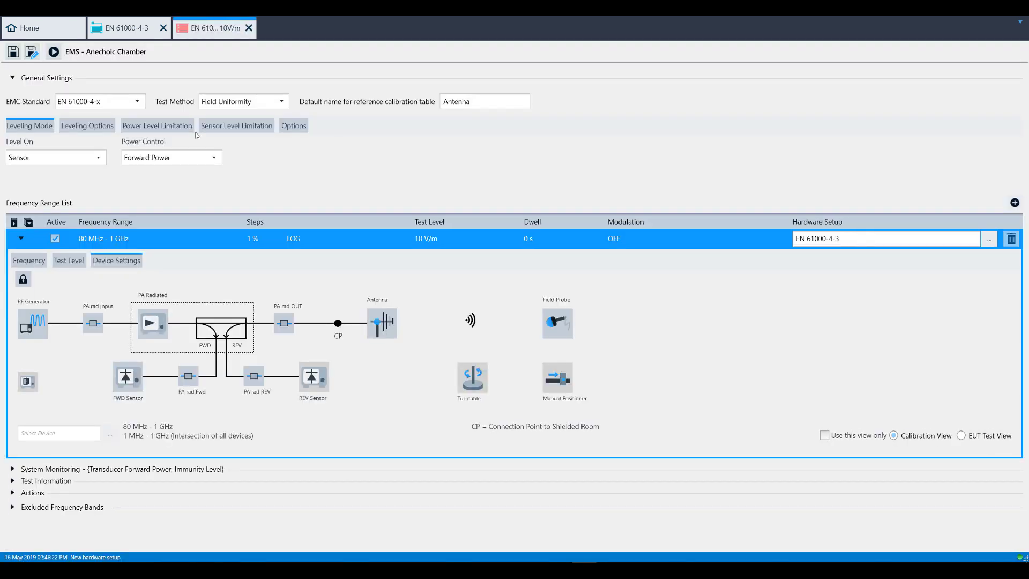
Step: Set the frequency step of the 80 MHz - 1 GHz range to 10 %, show its test level settings and save the template
left_click(257, 239)
type("0")
key("Tab")
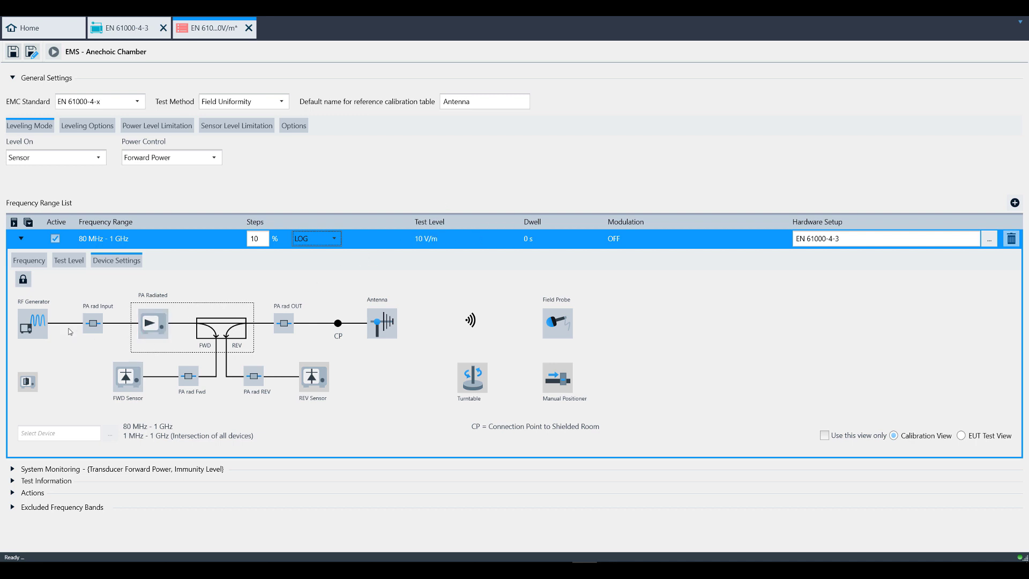
key("Tab")
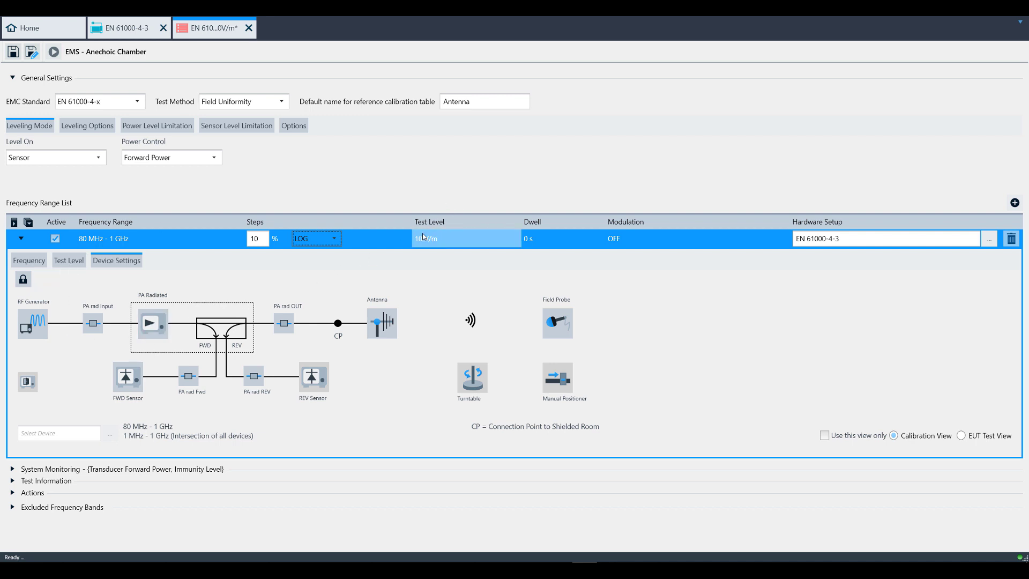
left_click(72, 261)
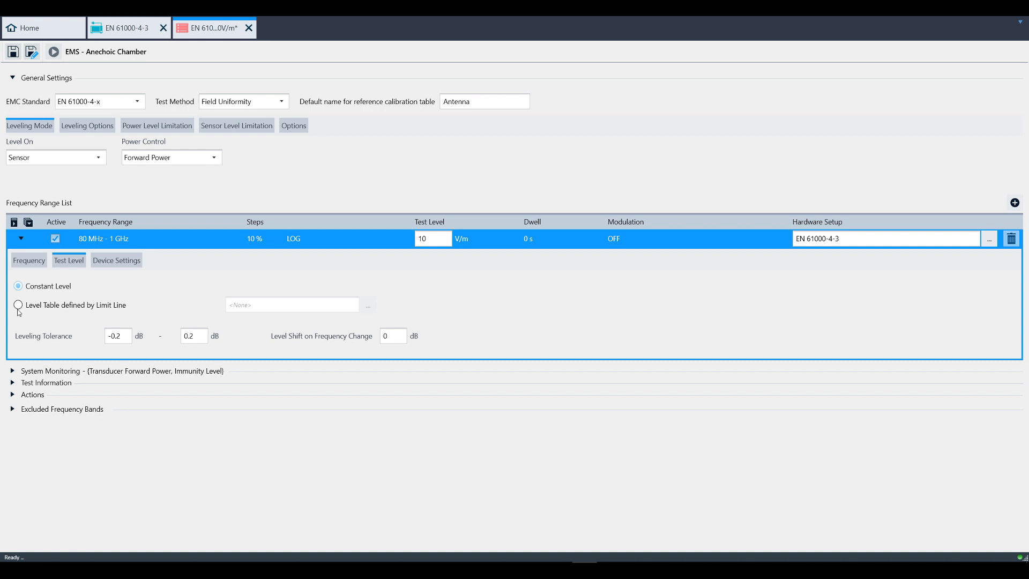
left_click(11, 51)
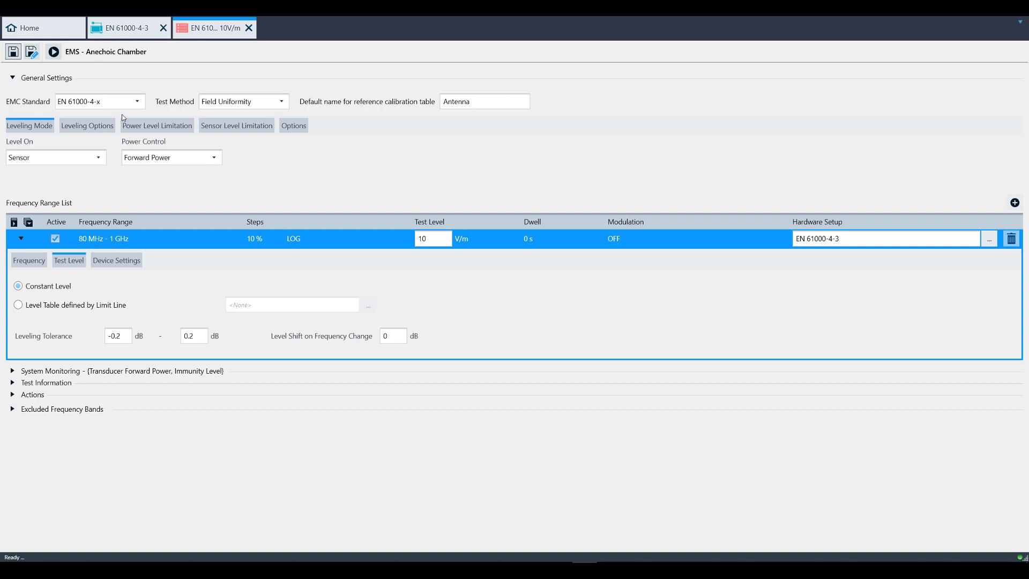
Step: Create a test from the field uniformity template and start it in reverse with simulated devices
left_click(54, 52)
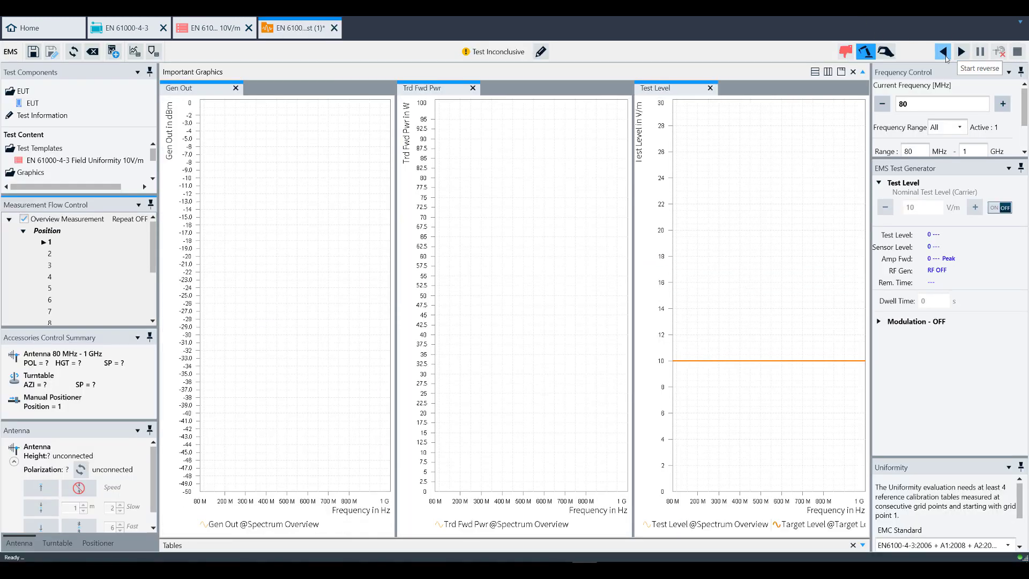
left_click(945, 56)
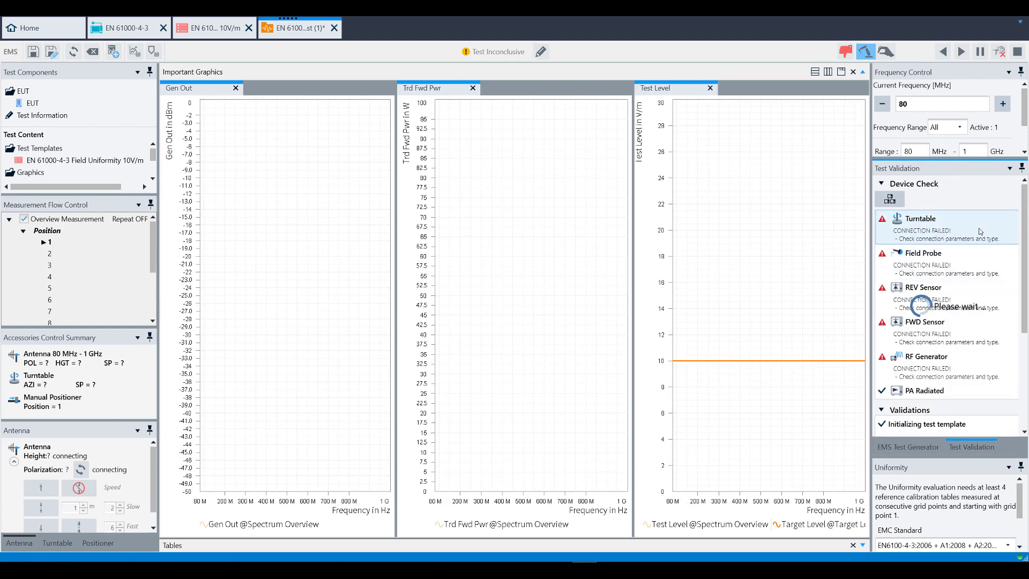
left_click(952, 203)
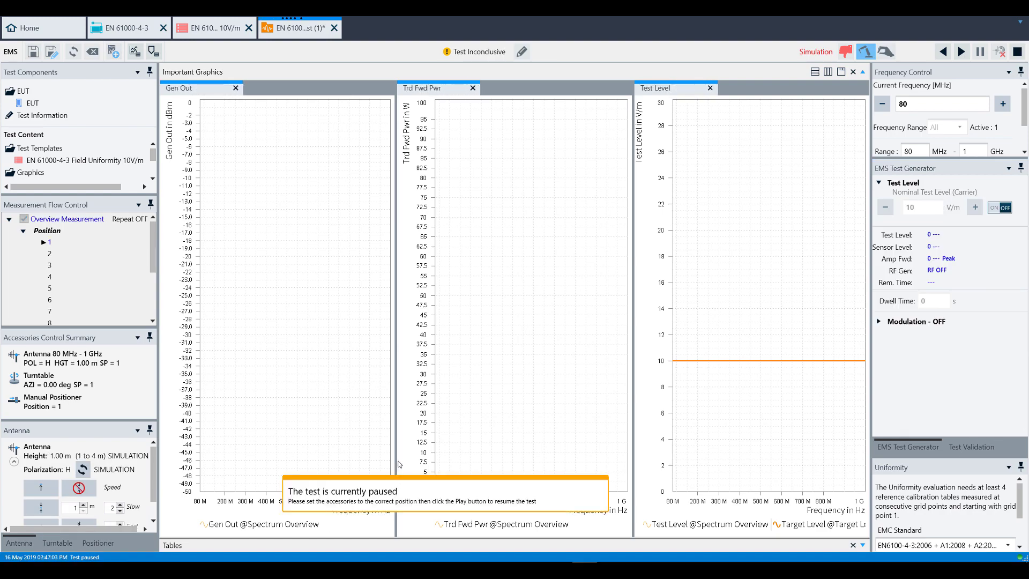
Step: Resume the paused test and confirm the manual positioner prompts for positions 1 and 2
left_click(961, 52)
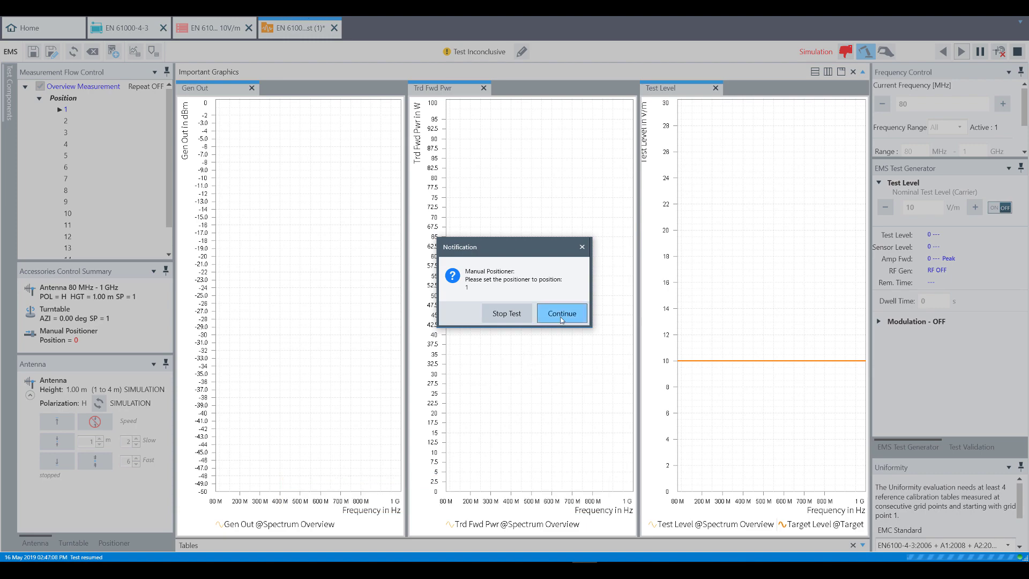
left_click(562, 319)
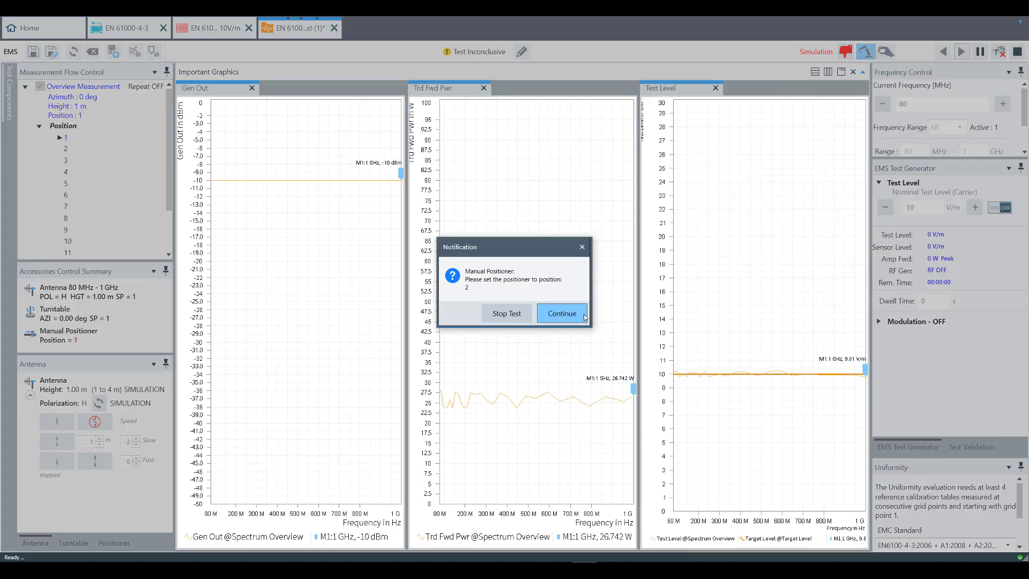
left_click(585, 317)
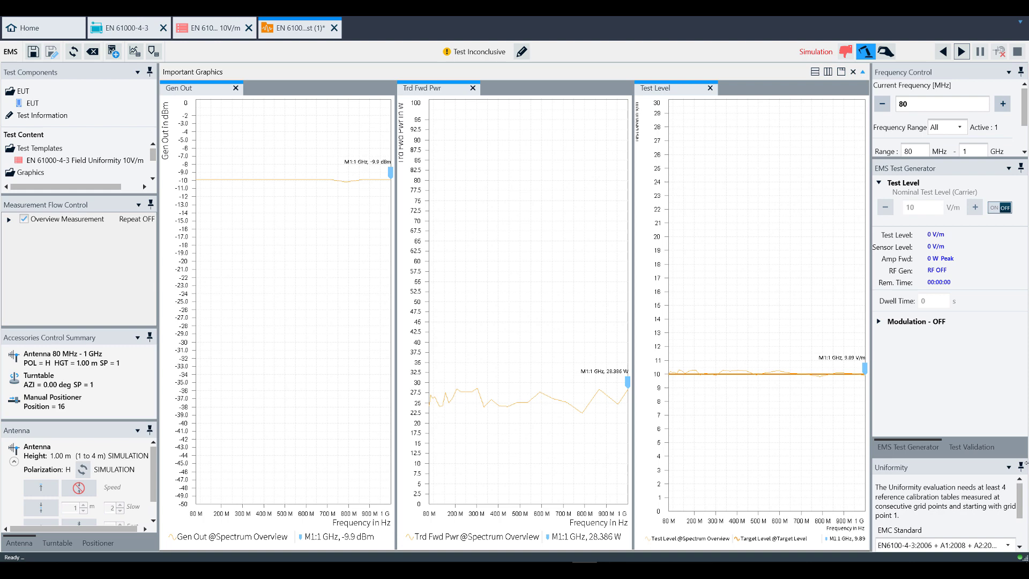
Step: Run the uniformity evaluation at 10 V/m and save the reference calibration as "Antenna_EN61ED3 80=-1000 MHz"
left_click_drag(1022, 498, 1022, 523)
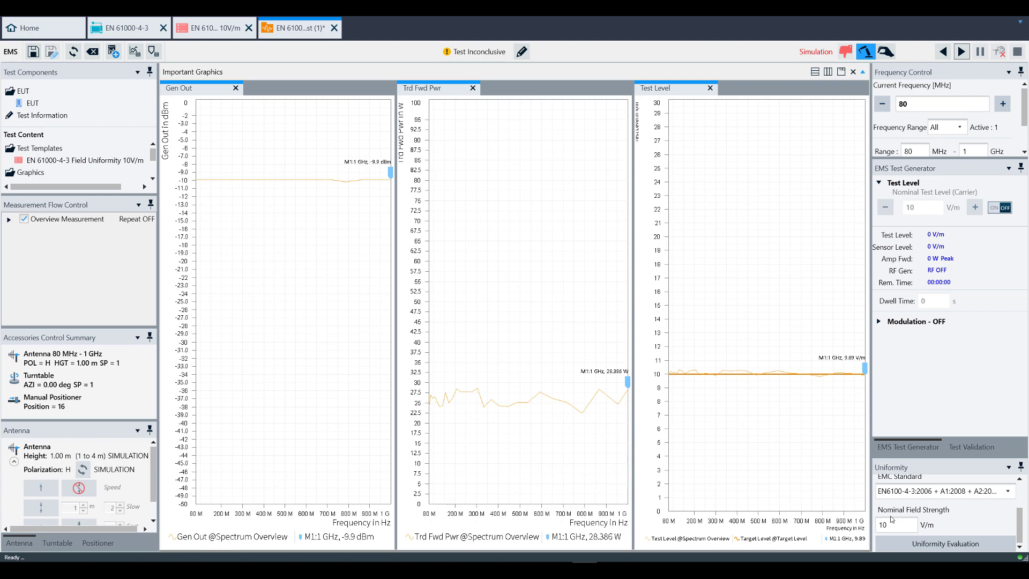
left_click(924, 546)
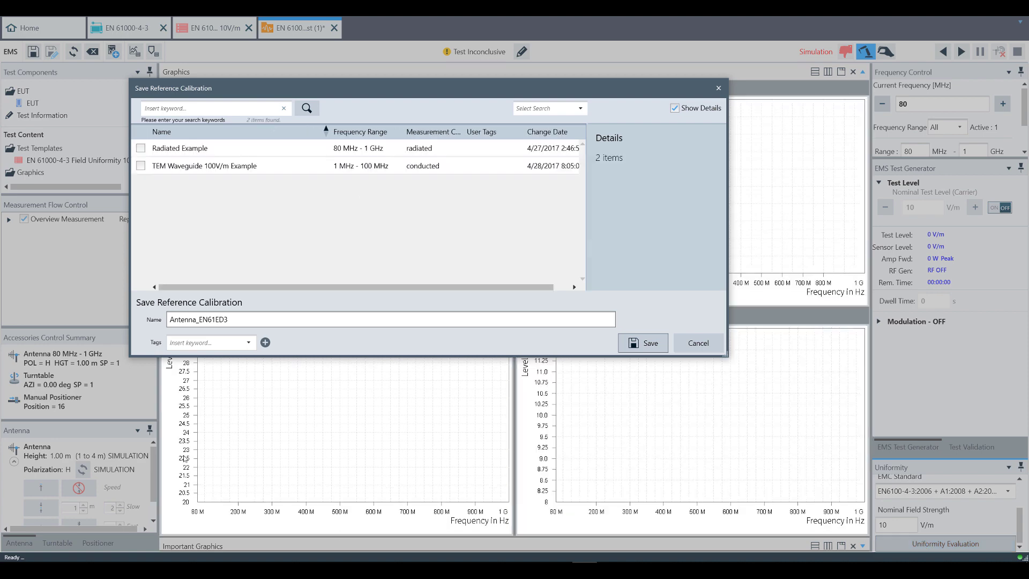
left_click(248, 322)
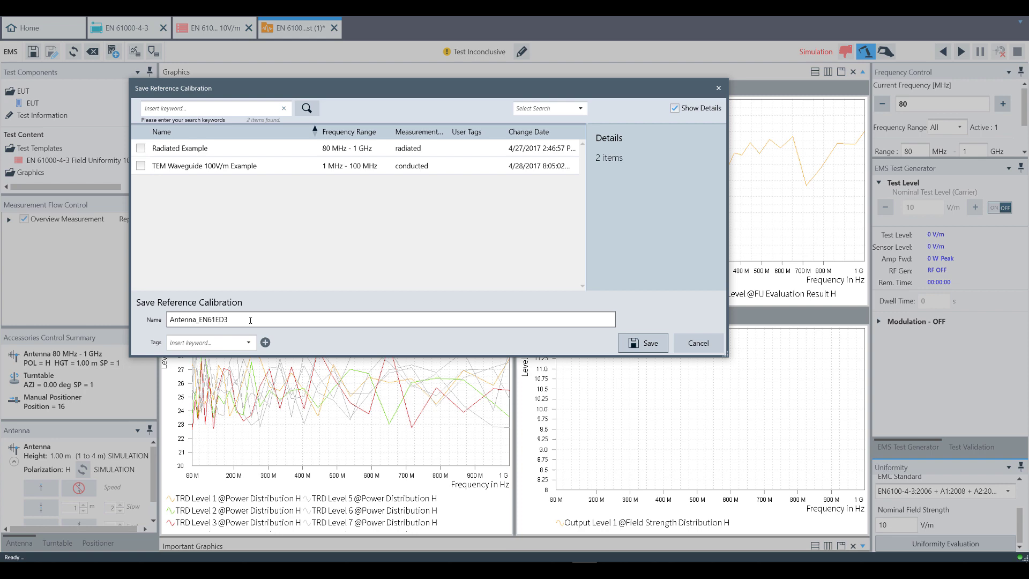
type("80=-1000 MHz")
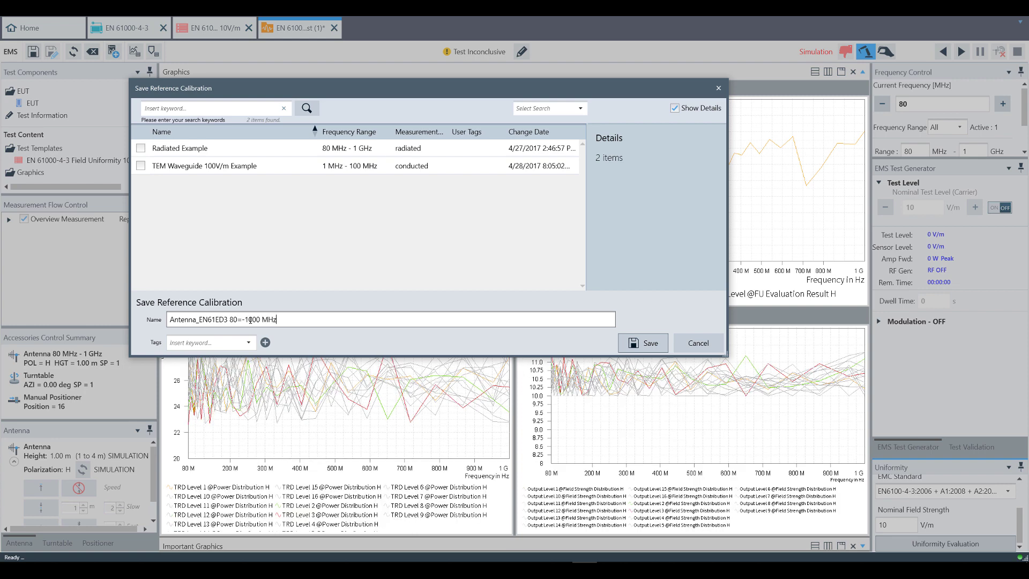
key("Return")
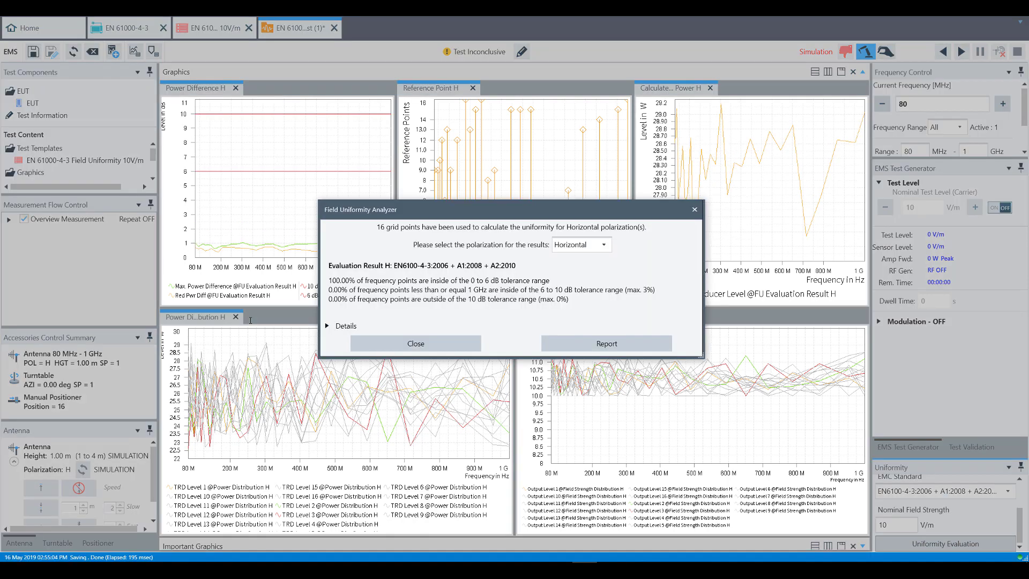
Step: Show the evaluation details for horizontal polarization, using the display mode Field Strength Distribution during EuT Test
left_click(586, 245)
left_click(586, 246)
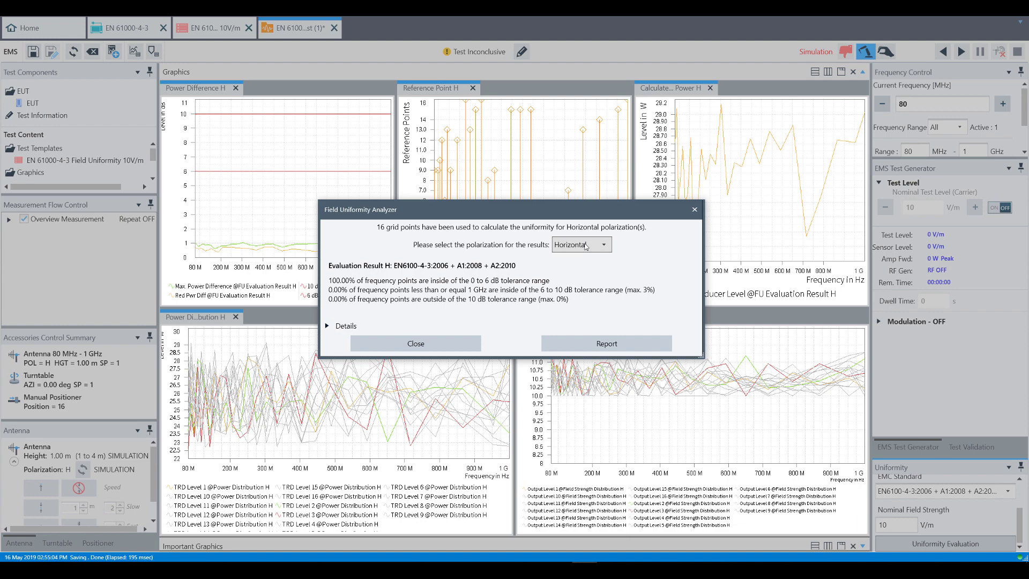
left_click(328, 326)
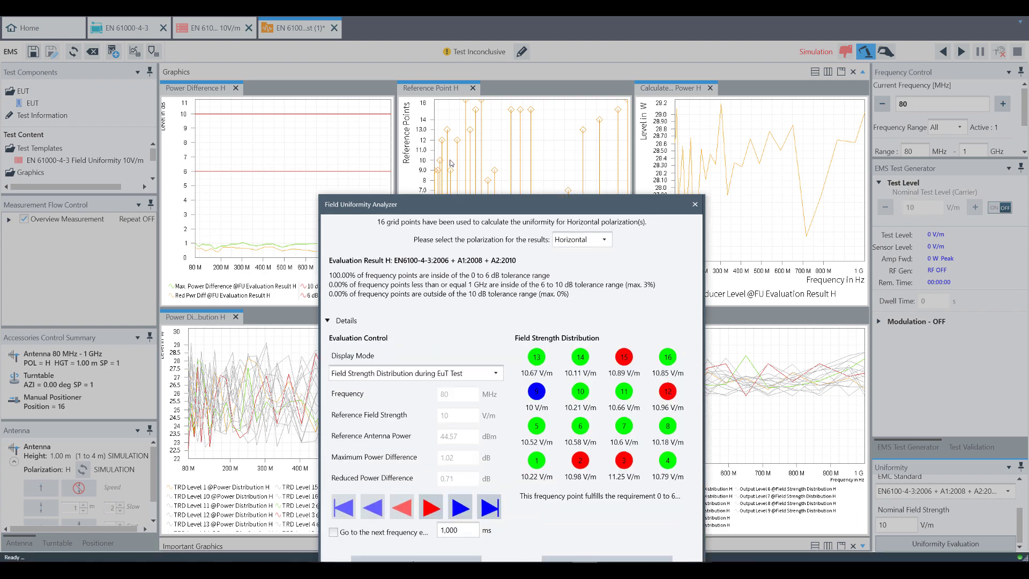
left_click_drag(458, 209, 455, 120)
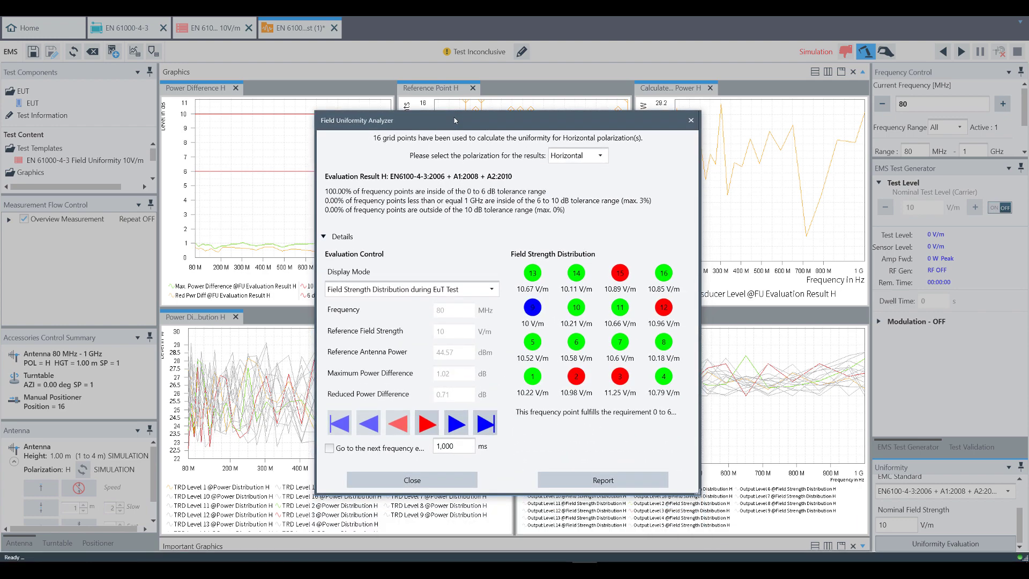
left_click(419, 289)
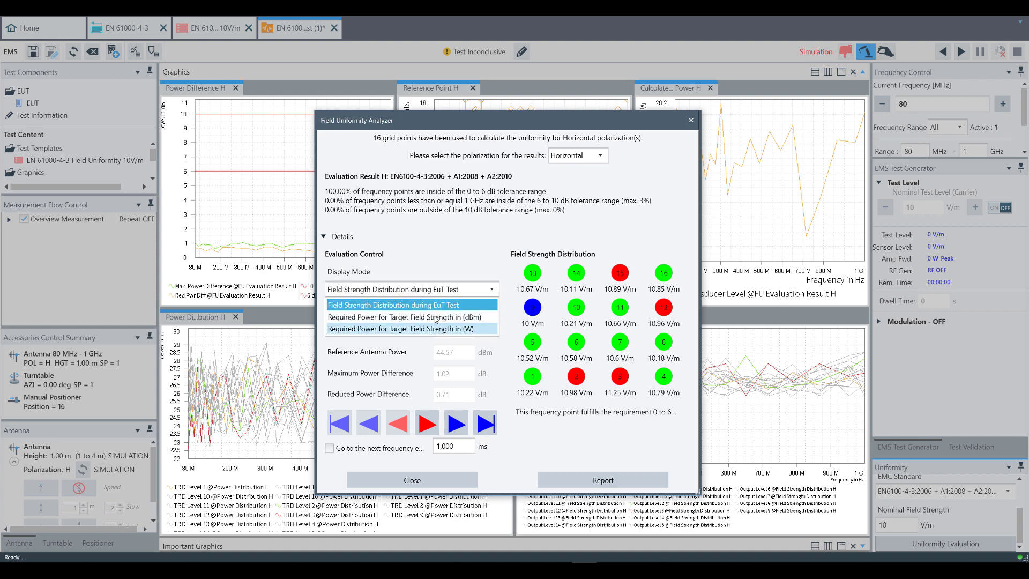
left_click(431, 306)
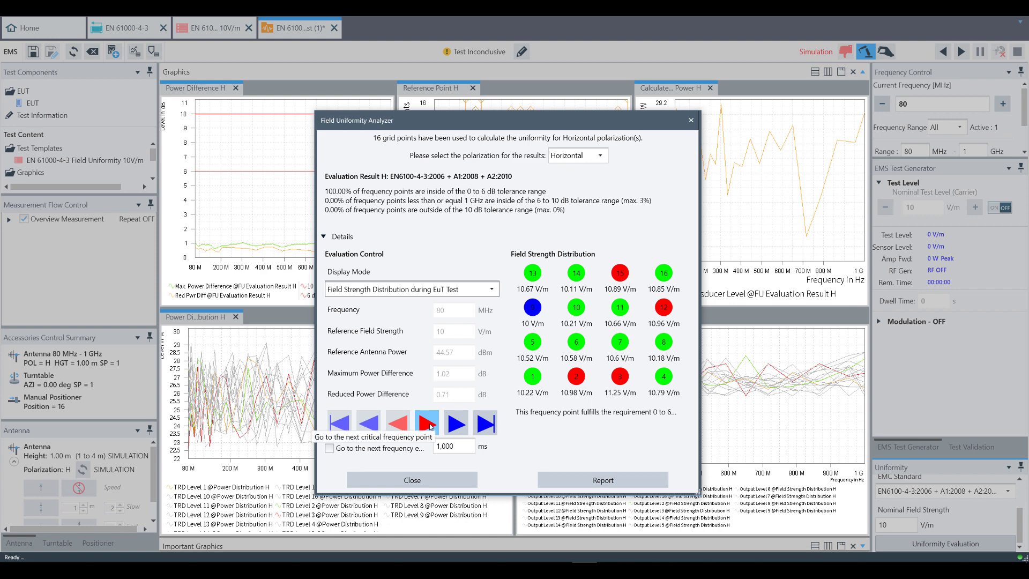
Step: Step forward five frequency points to examine the field strength distribution across the 16 grid positions
left_click(455, 425)
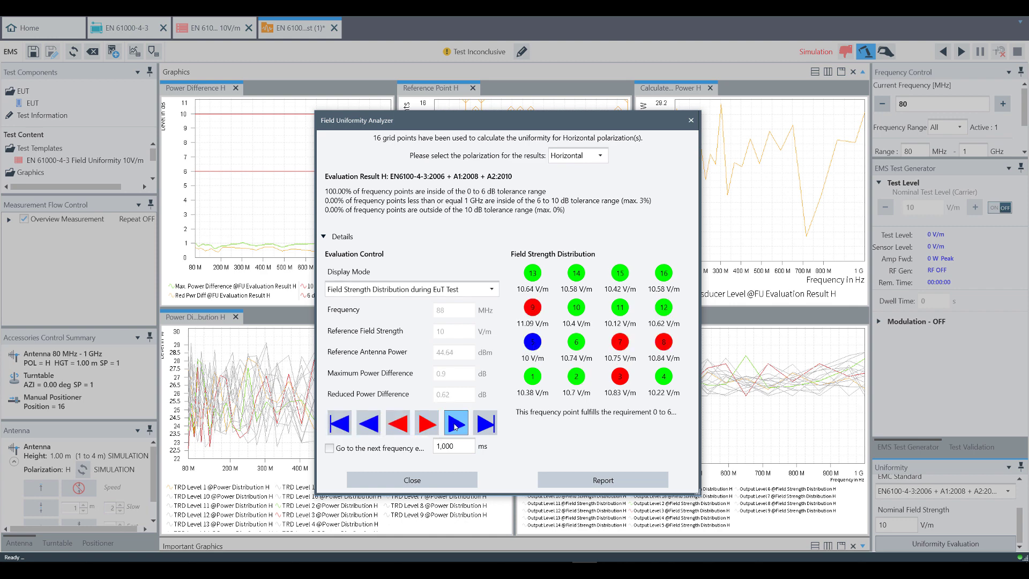
left_click(455, 424)
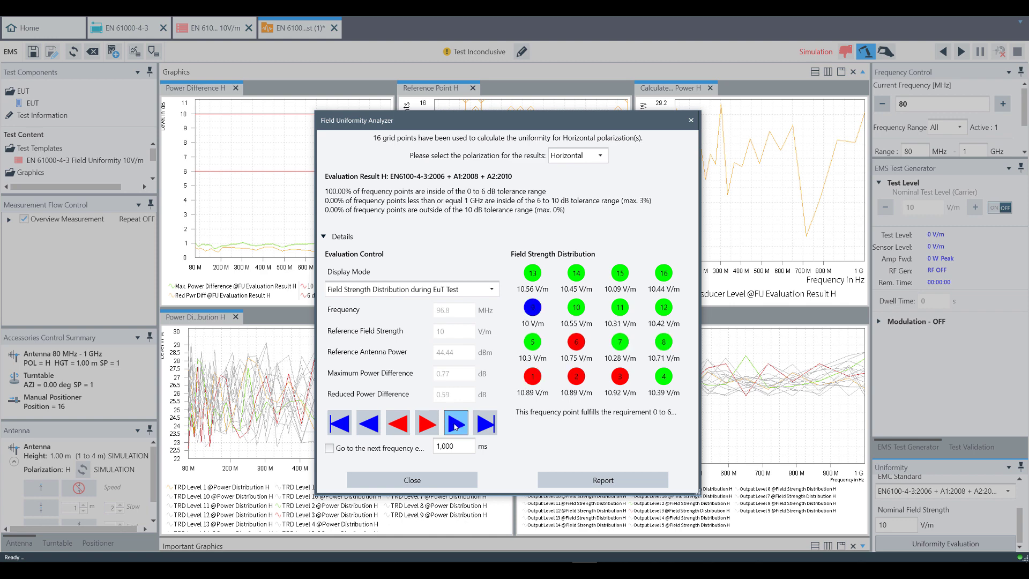
left_click(455, 424)
left_click(455, 424)
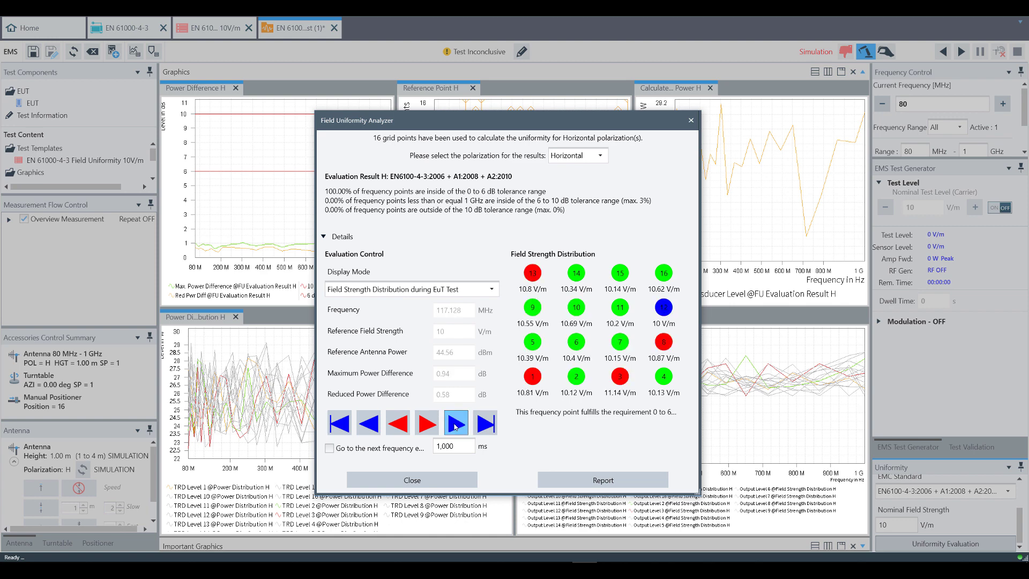
left_click(455, 424)
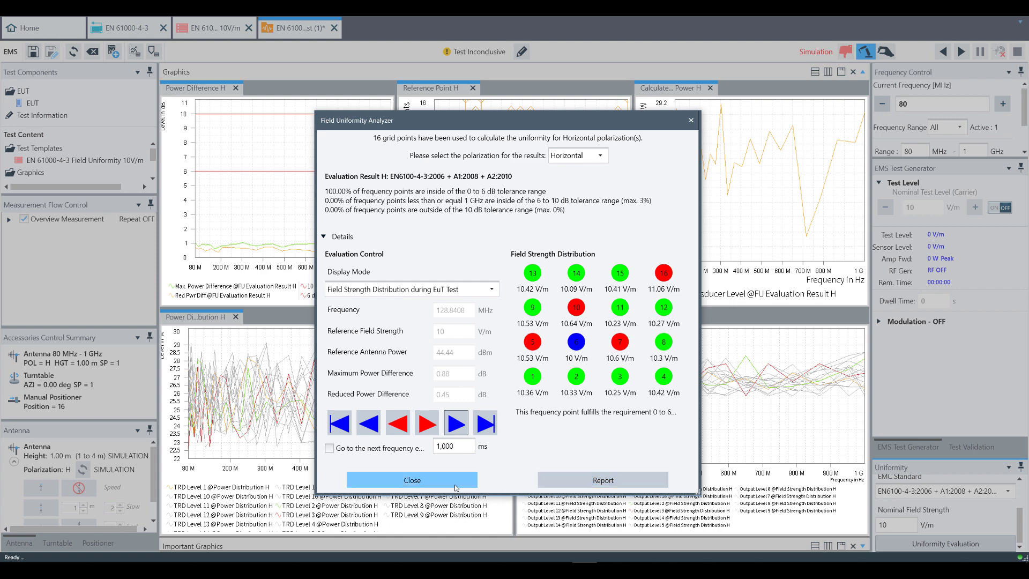
Step: Generate the Uniformity Evaluation report and review its test information and Power Difference H graph
left_click(569, 482)
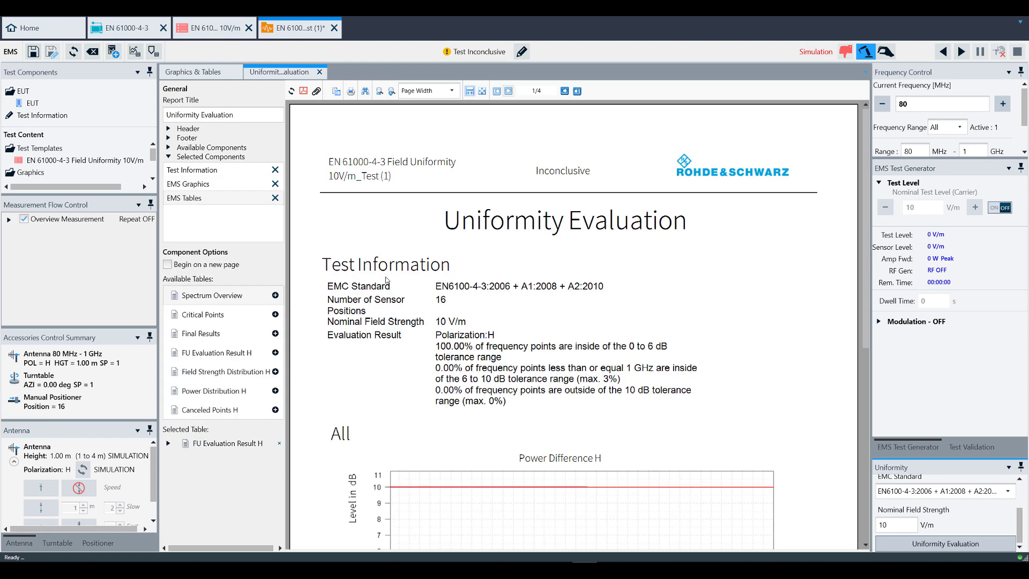
scroll(470, 257, "down", 5)
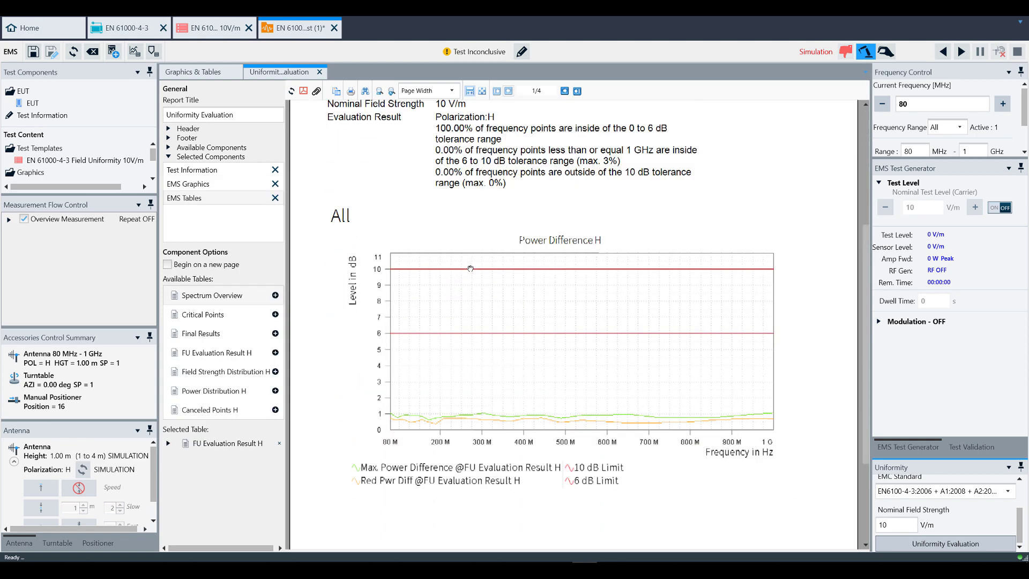
scroll(470, 267, "up", 5)
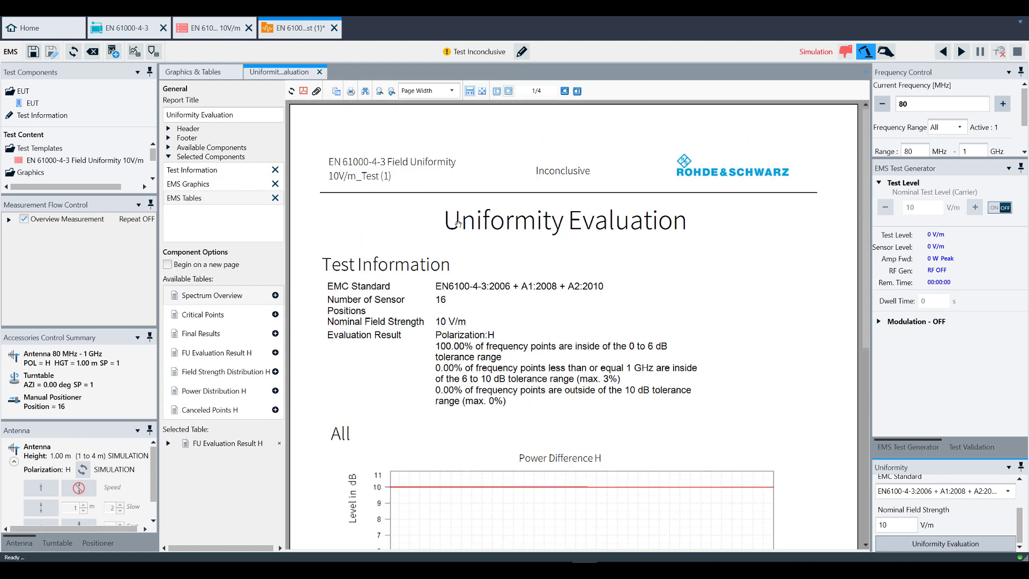
Step: Attach the Uniformity Evaluation report to the test and save the test
left_click(318, 94)
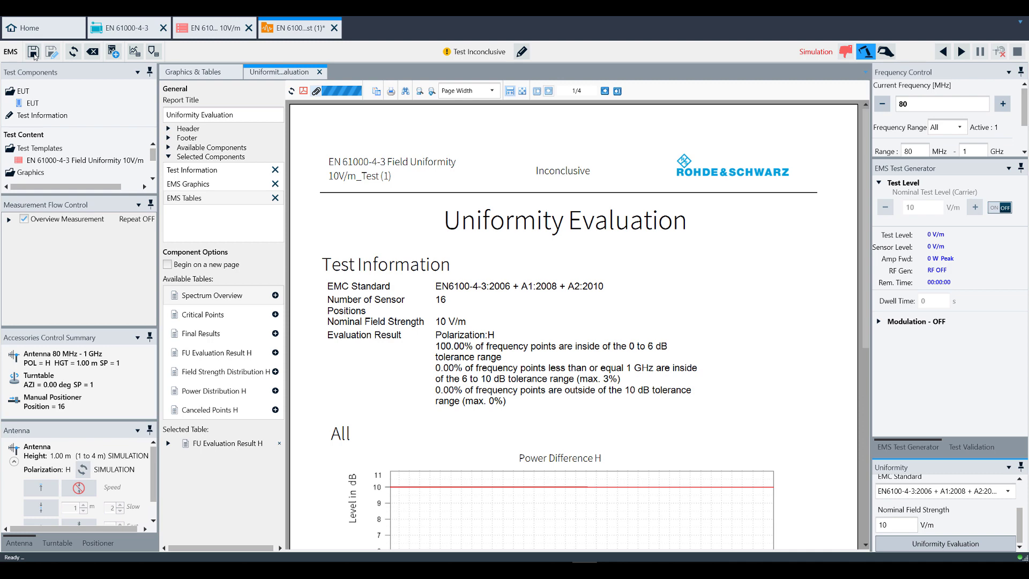
left_click(33, 52)
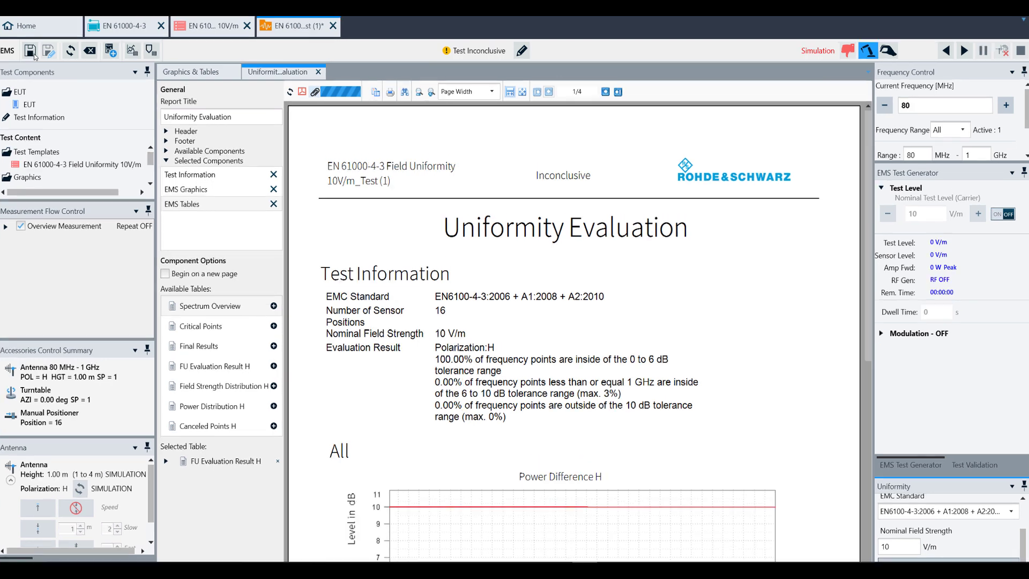